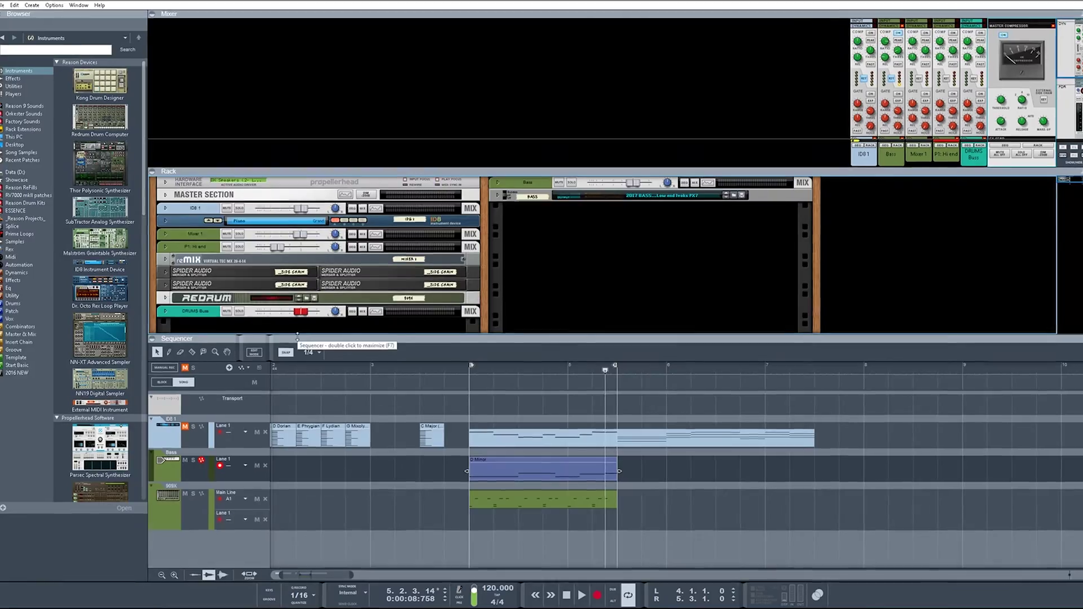
- Collapse the Sequencer to enlarge the rack, then unfold the Redrum and reMix mixer panels
left_click_drag(299, 340, 244, 520)
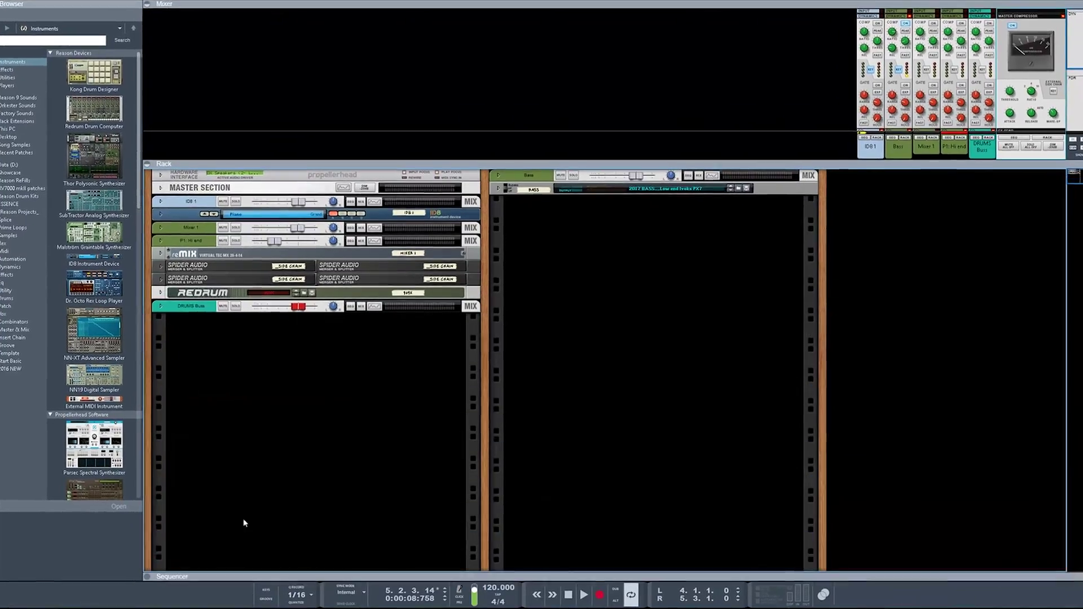
left_click(156, 287)
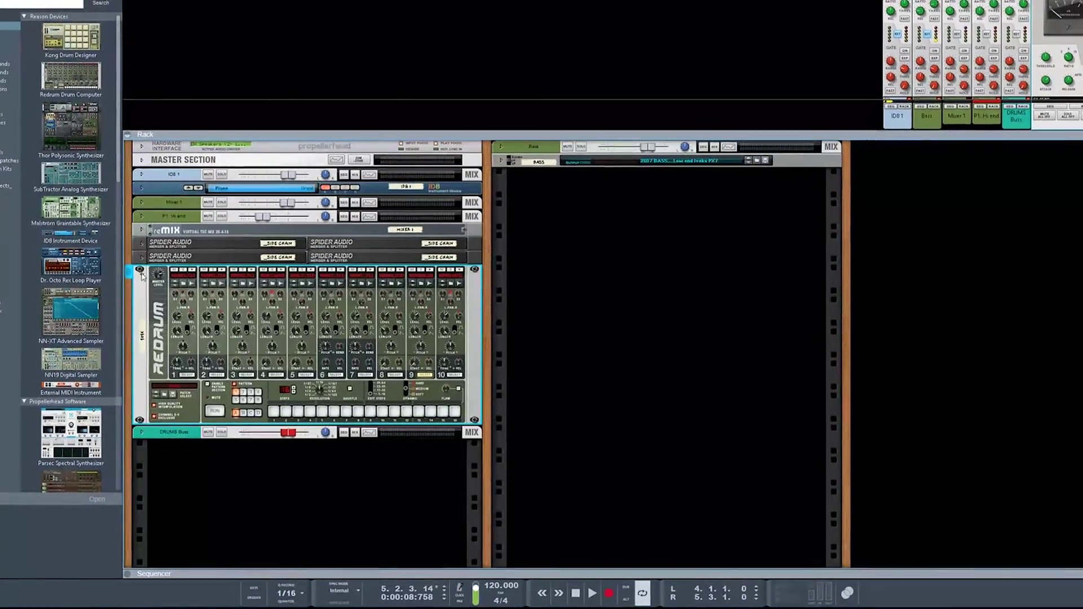
left_click(137, 224)
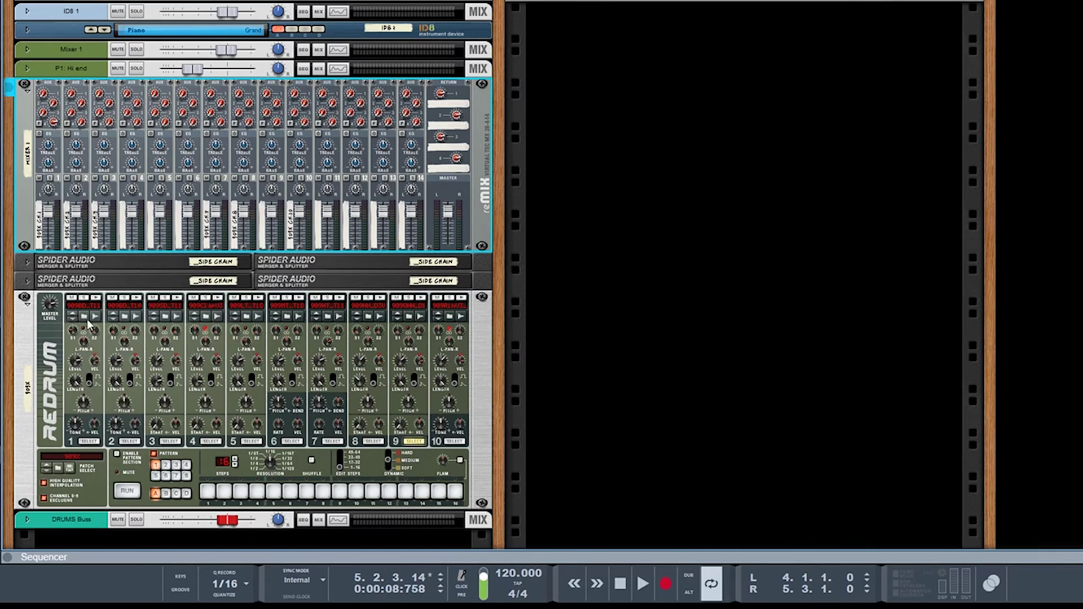
- Select the top Spider Audio, flip the rack to rear view, and unfold the second Spider Audio
left_click(141, 269)
key("Tab")
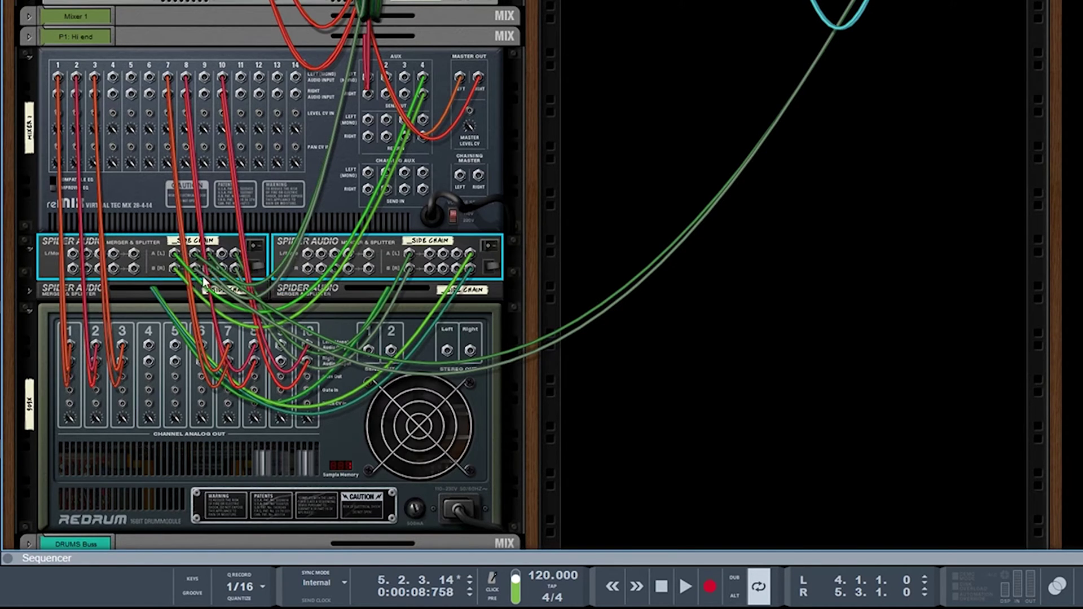
left_click(31, 289)
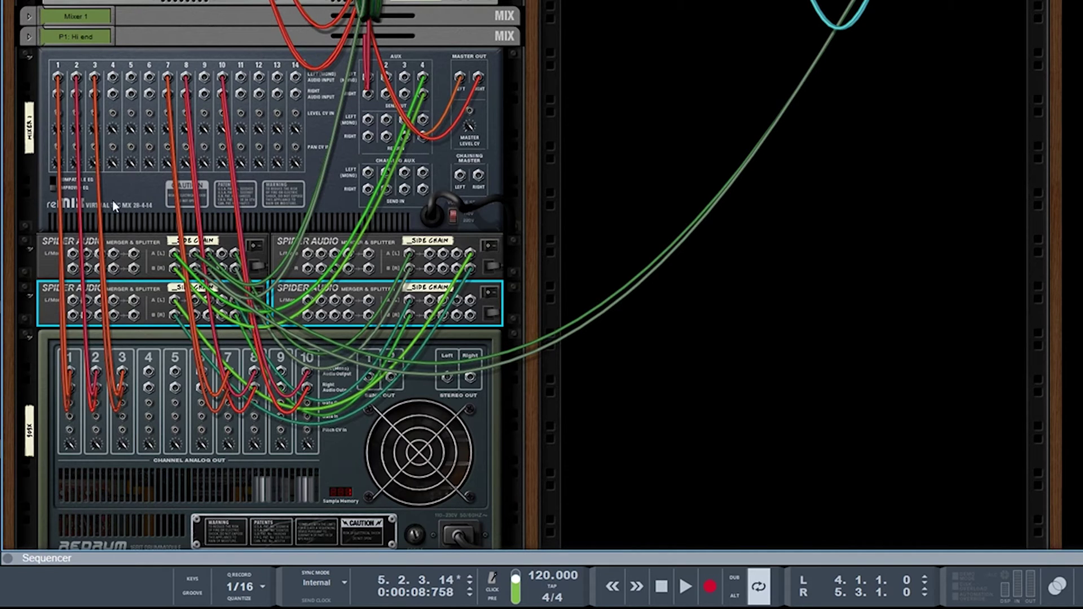
key("Tab")
key("Tab")
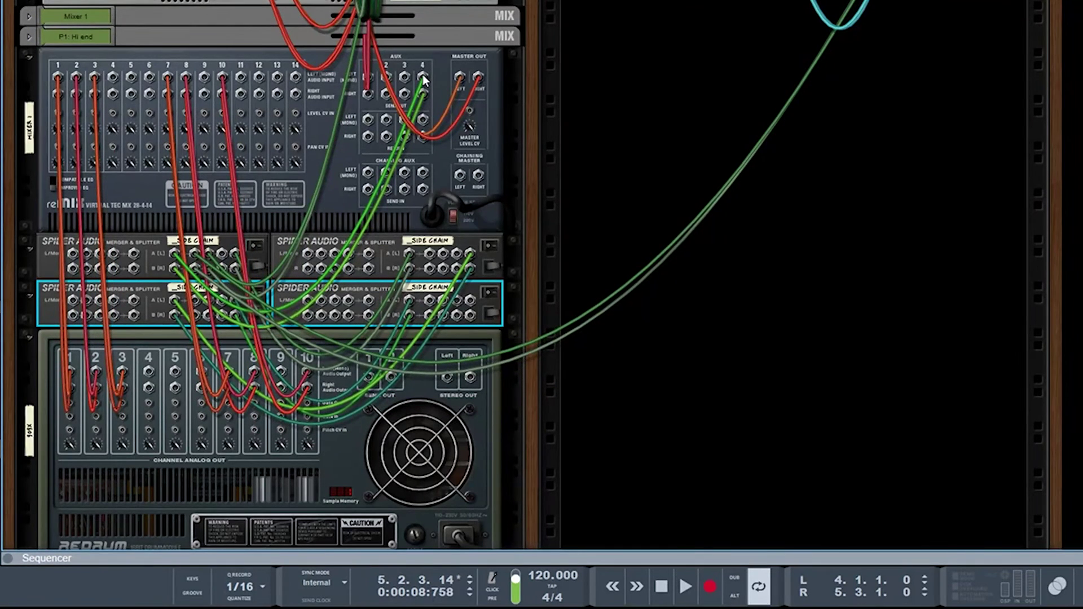
mouse_move(421, 74)
key("Tab")
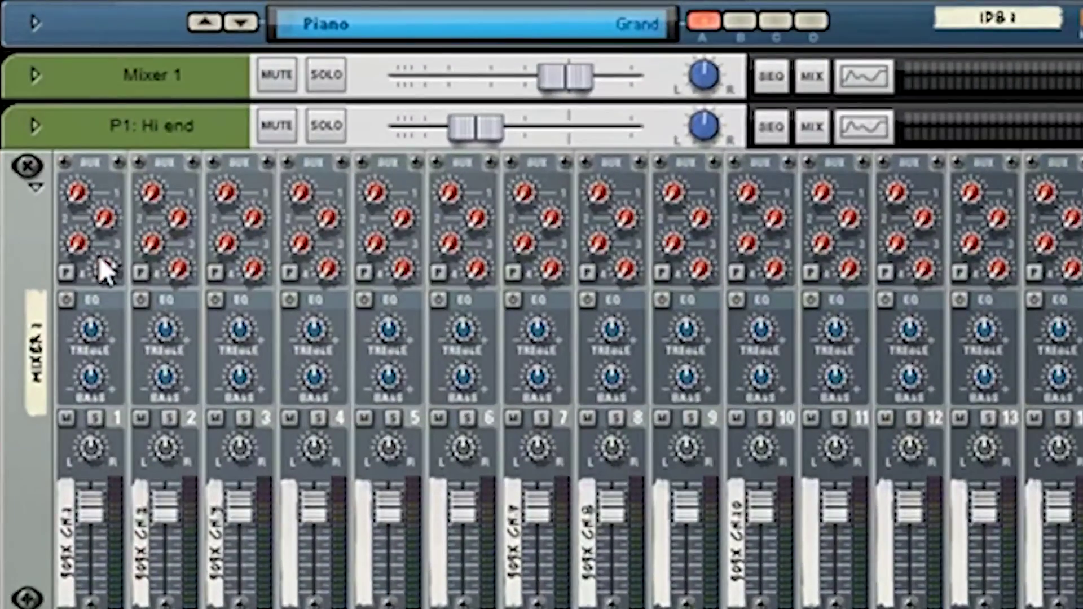
key("Tab")
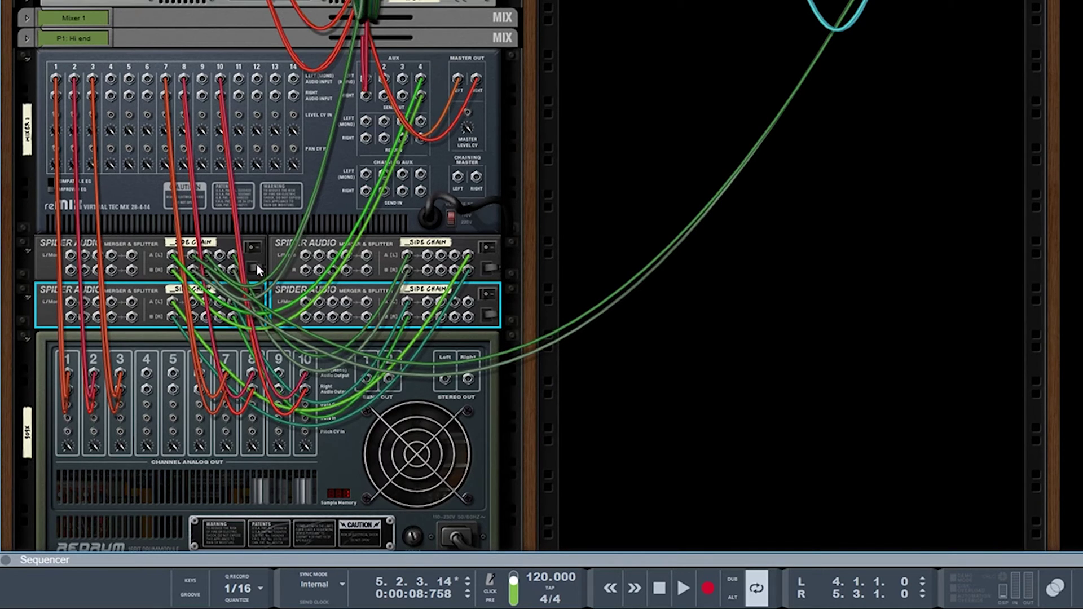
key("Tab")
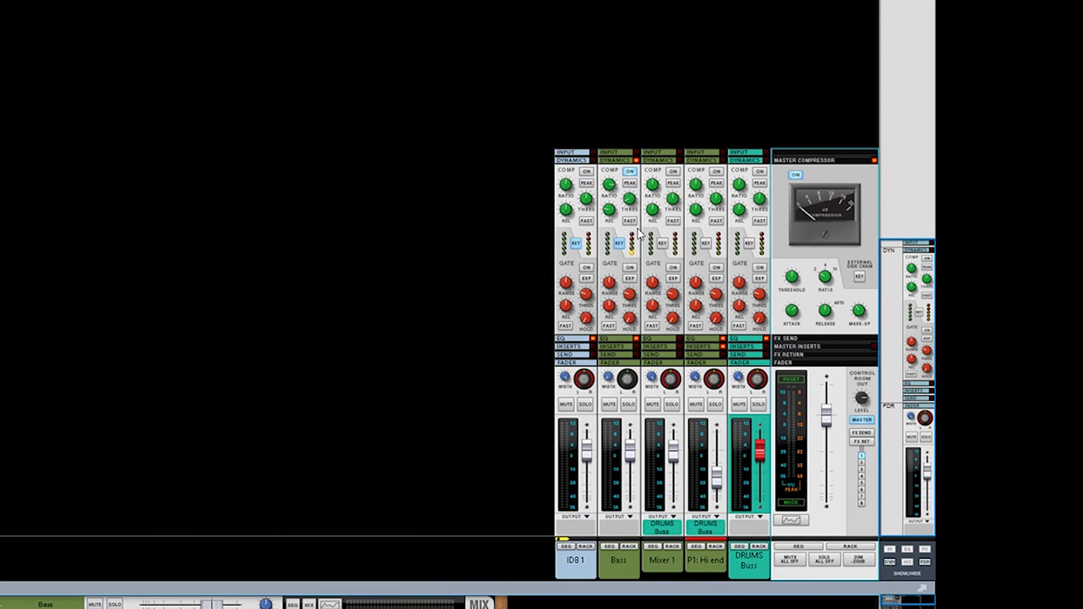
- Enable FAST attack on the Bass compressor, then hide the mixer and flip the rack to rear view
left_click(629, 221)
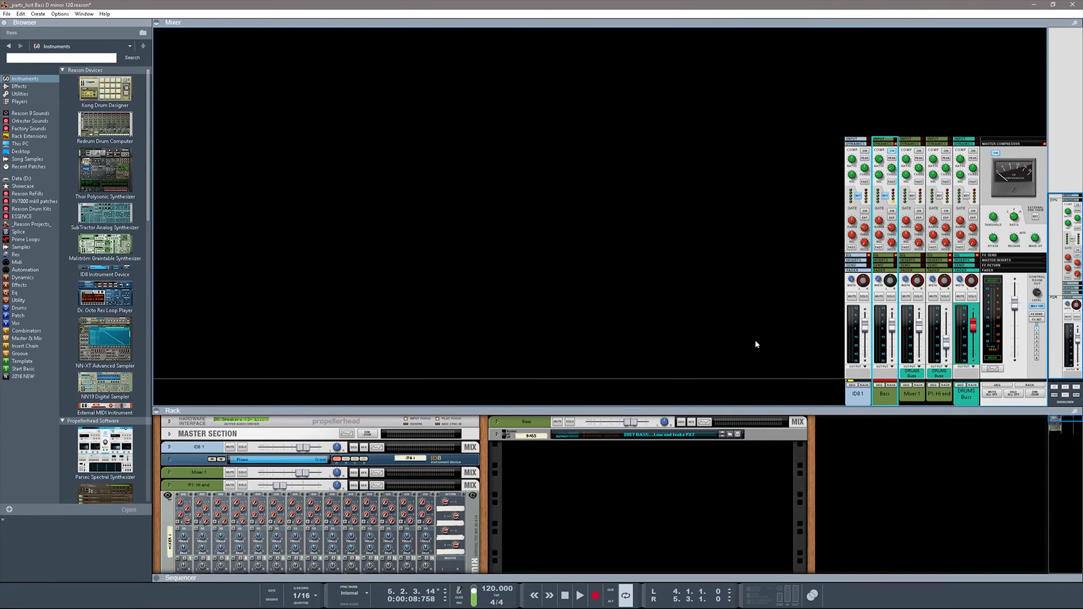
key("F5")
key("Tab")
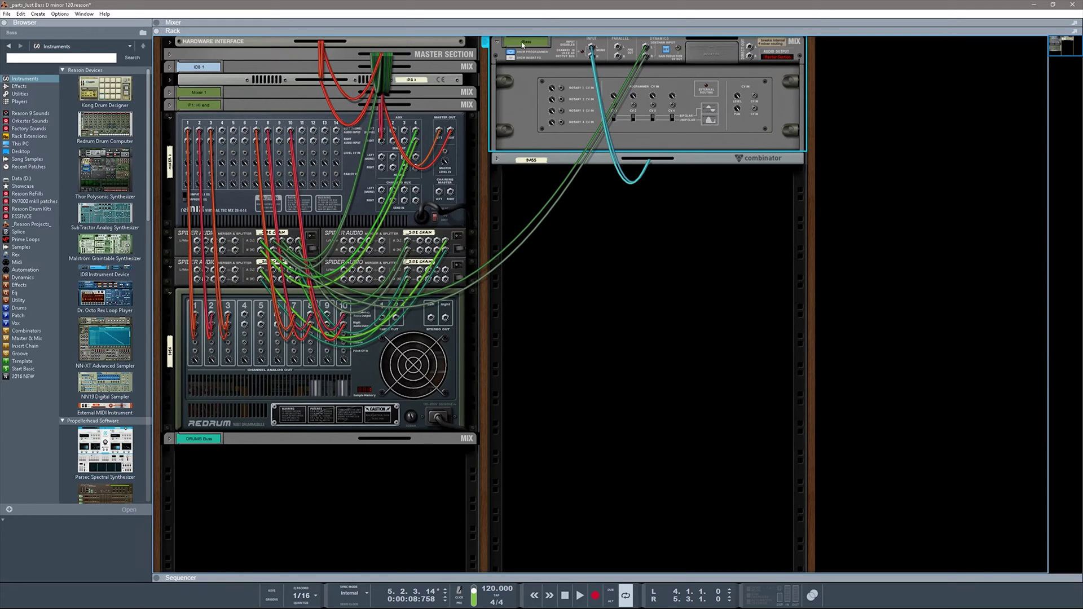
- Toggle the Bass channel's compressor KEY off and back on, leaving it on, then return to the rack
left_click(667, 51)
mouse_move(671, 31)
left_mouse_down()
mouse_move(671, 370)
mouse_move(916, 569)
left_mouse_up()
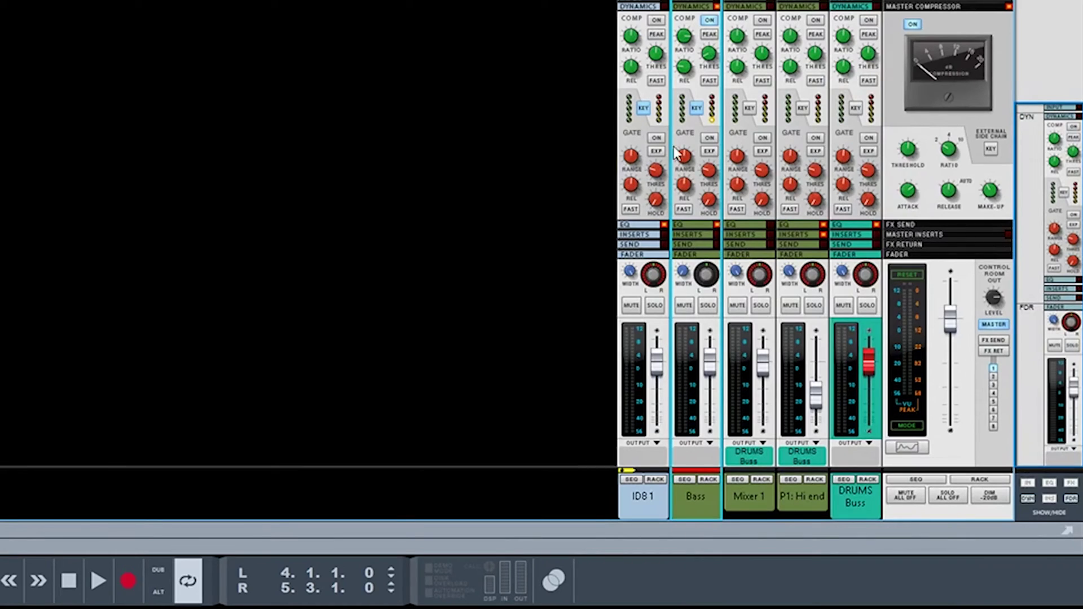
left_click(793, 235)
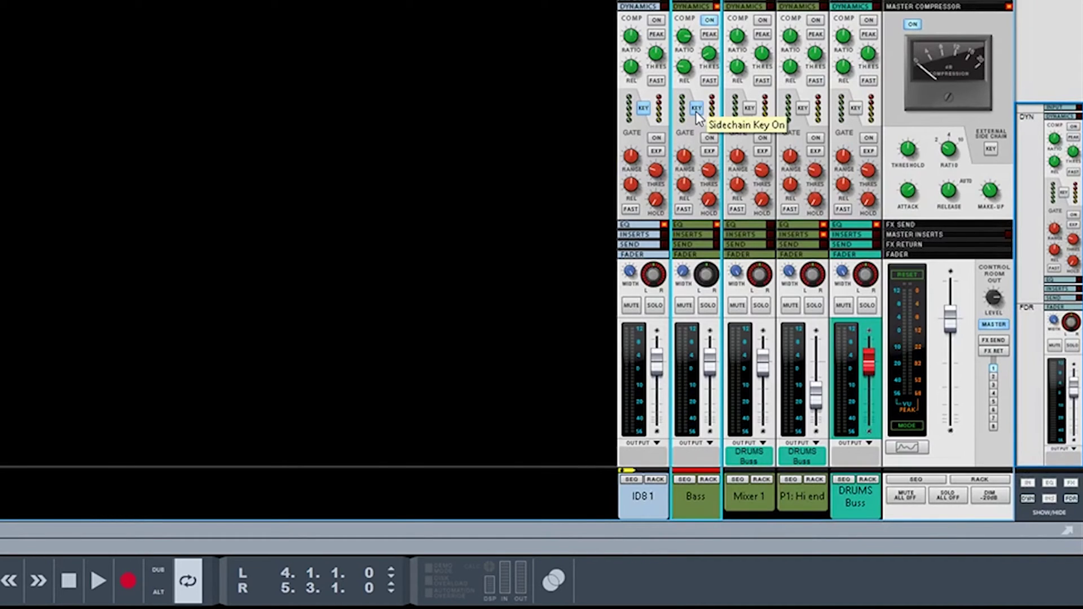
left_click(697, 108)
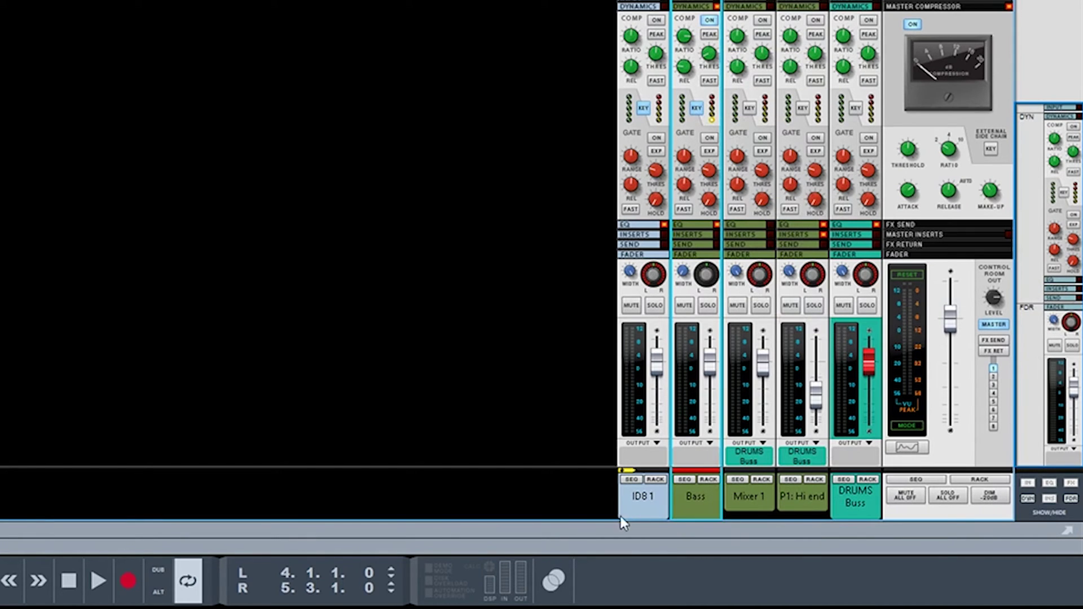
key("F6")
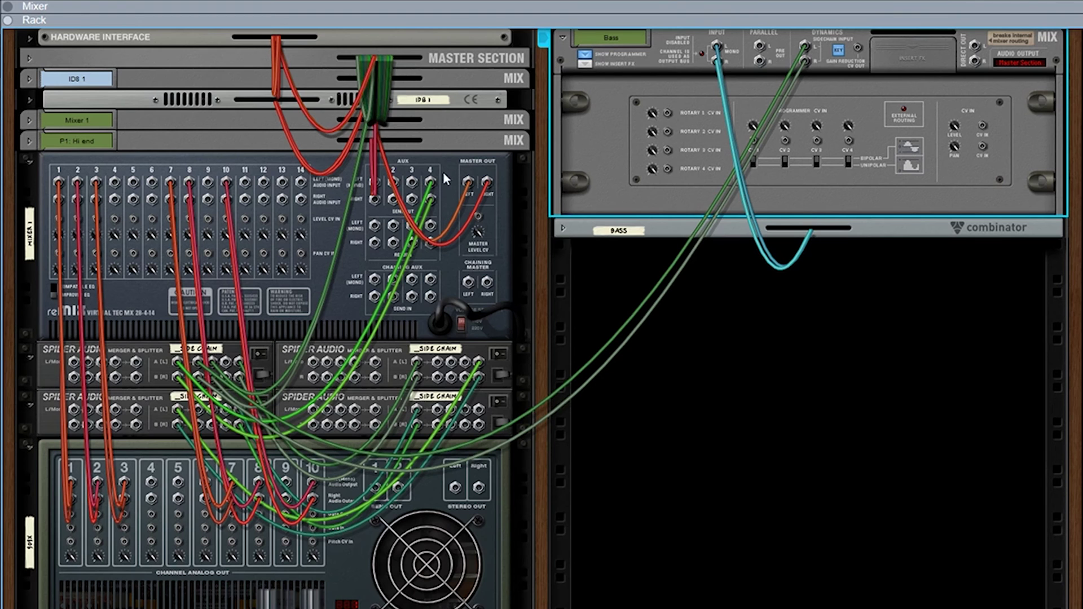
- Flip the rack to its front panels and start song playback
key("Tab")
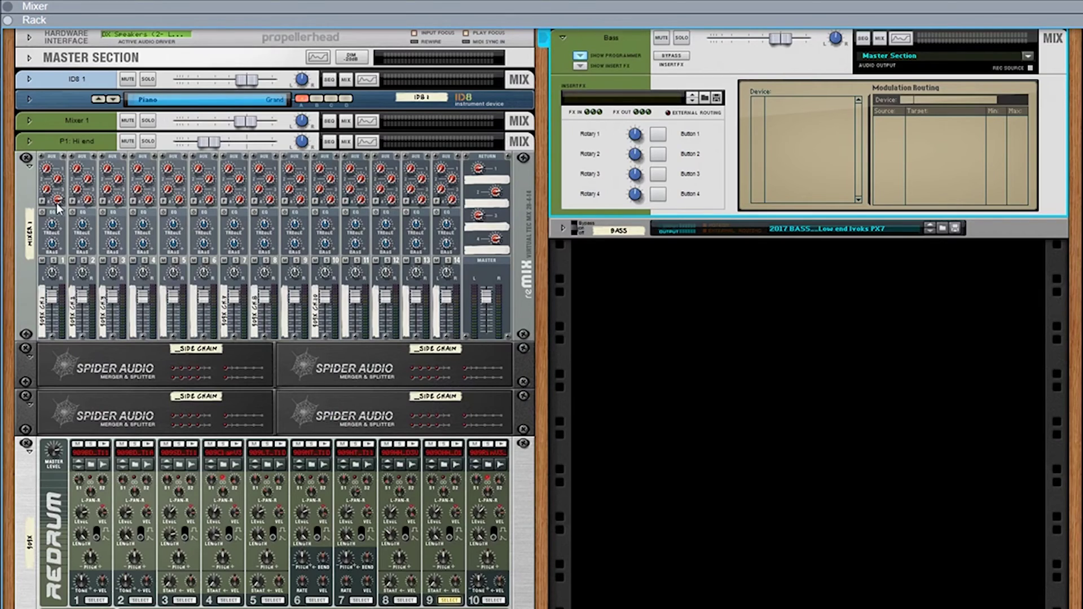
mouse_move(59, 205)
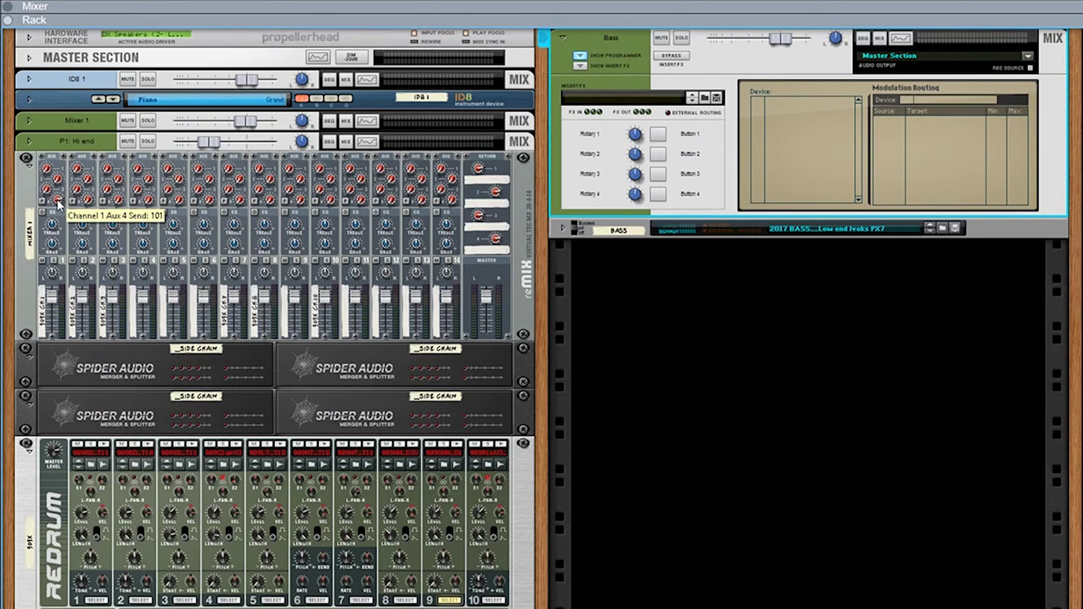
key("space")
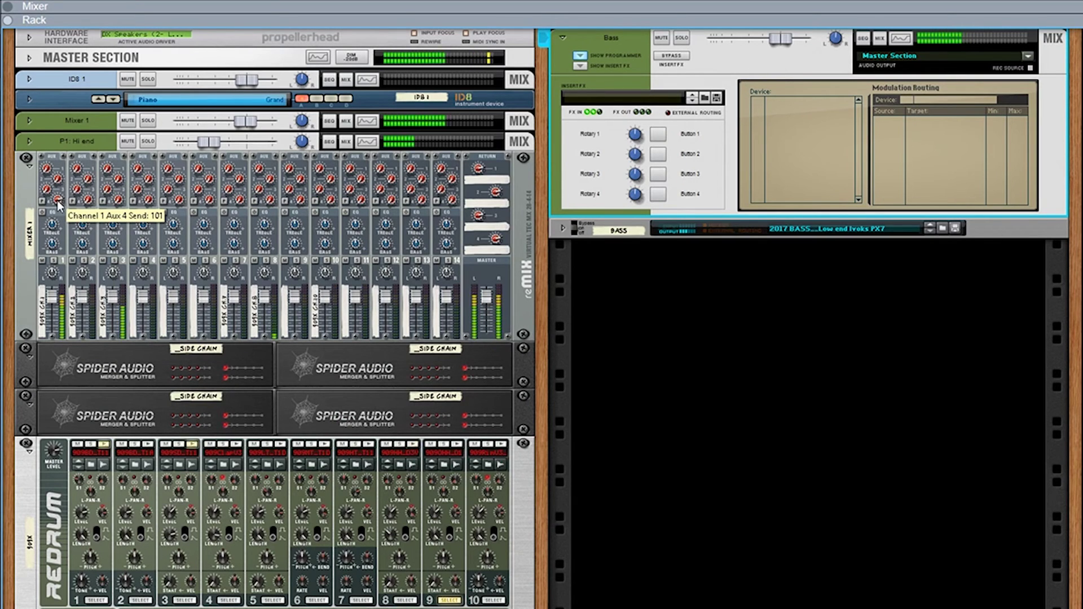
- Raise the 14:2 mixer's Channel 1 Aux 4 send to about 107 and show the rear cabling
mouse_move(59, 180)
left_click(58, 179)
mouse_move(126, 531)
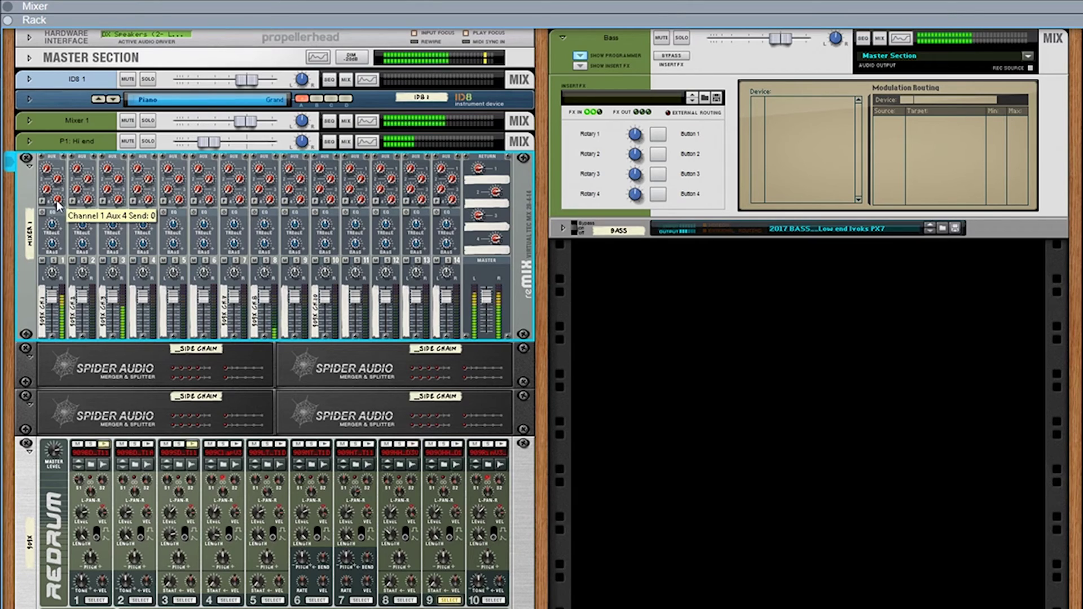
left_click_drag(59, 205, 46, 106)
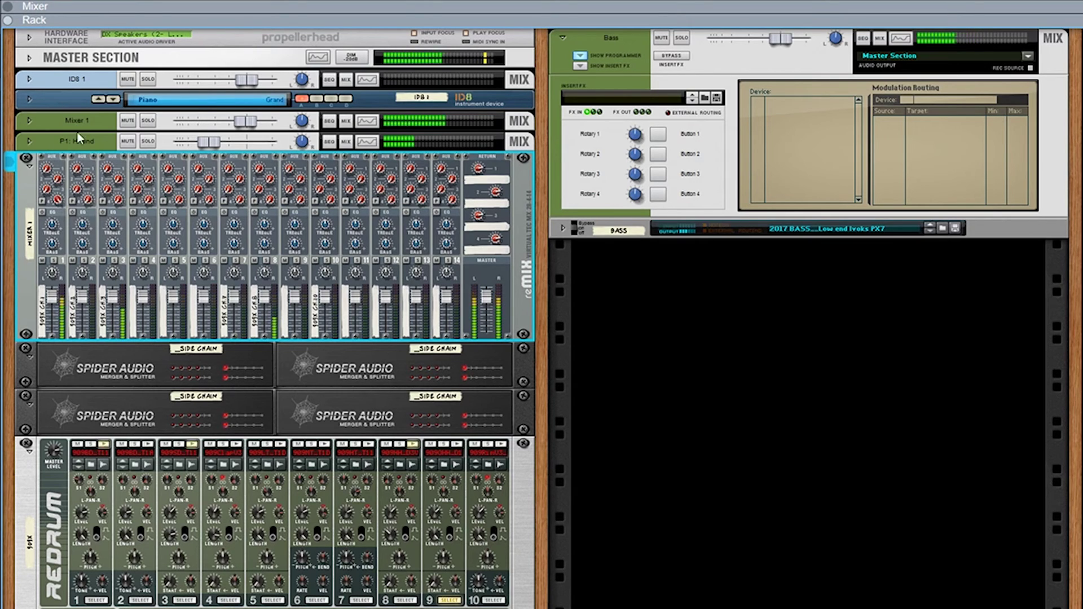
scroll(59, 204, "up", 5)
key("Tab")
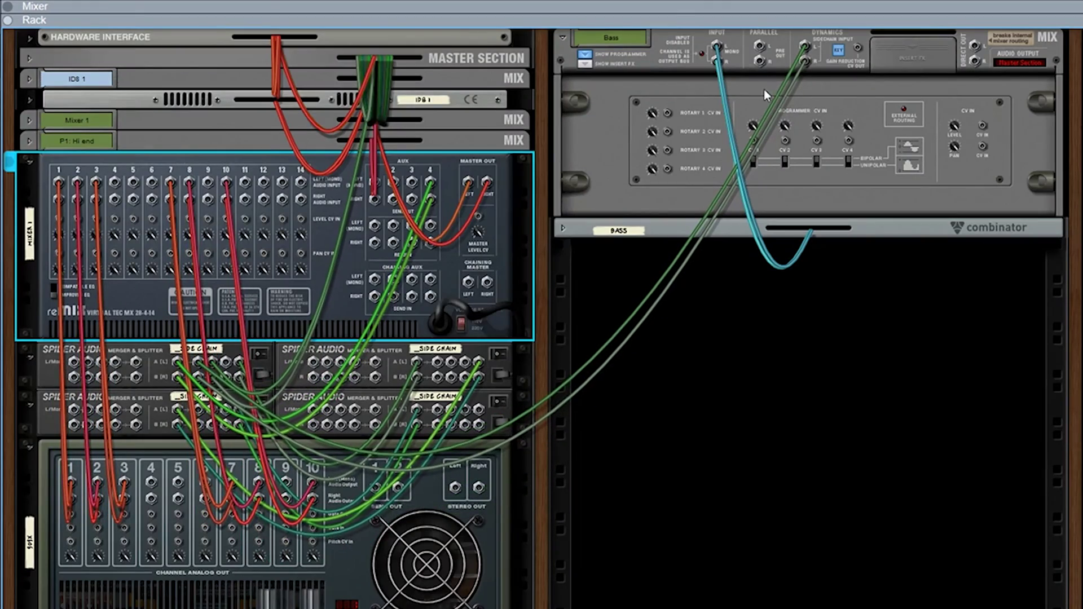
- Raise the Bass compressor ratio to 71.7:1, lower its threshold, and solo the Bass channel
key("Tab")
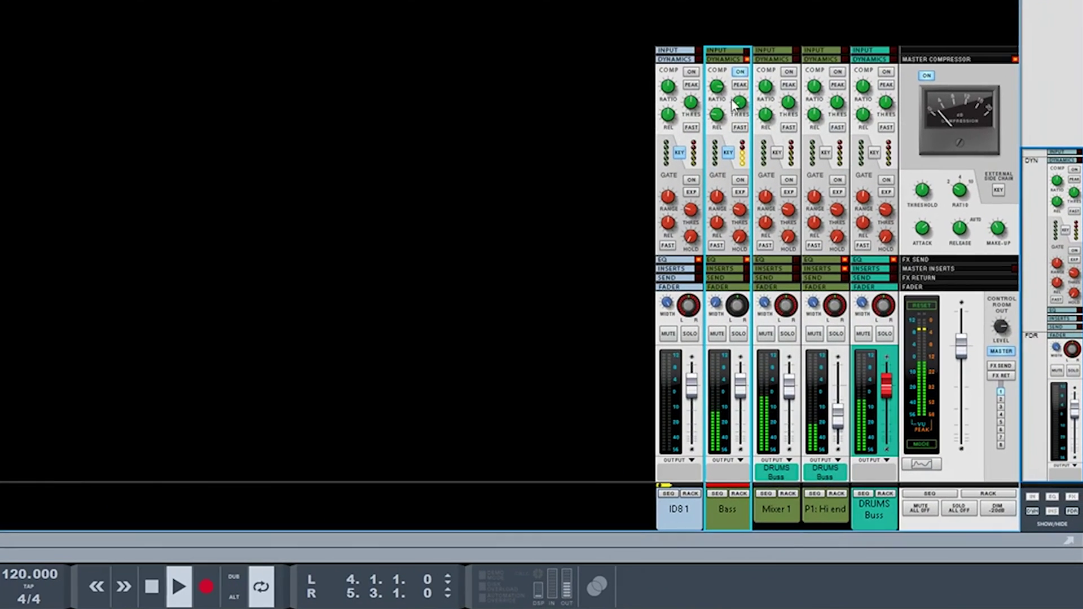
left_click_drag(716, 88, 716, 45)
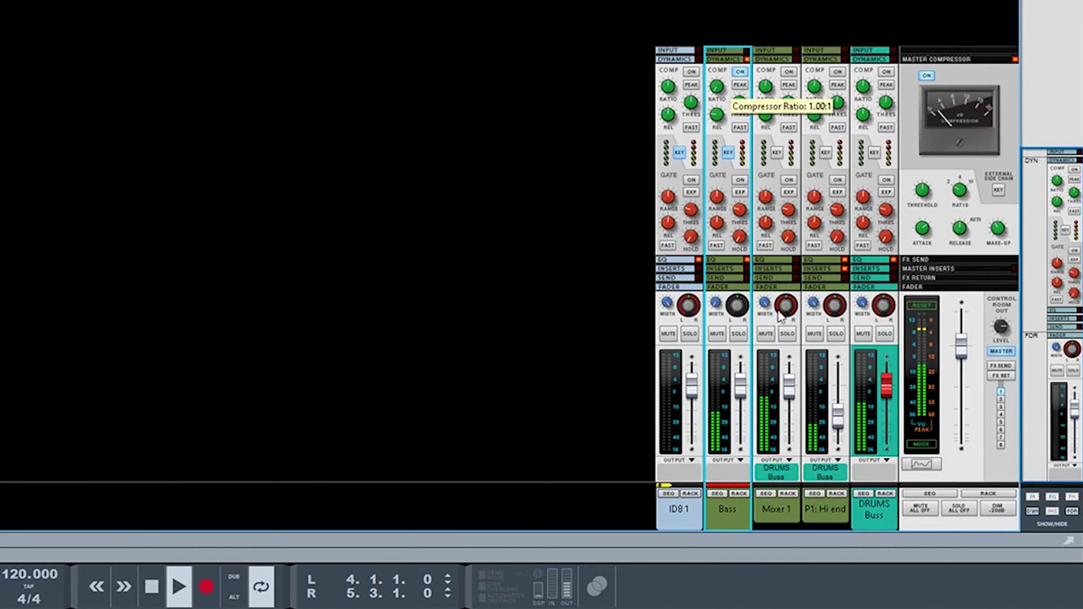
mouse_move(739, 102)
left_mouse_down()
mouse_move(732, 40)
mouse_move(747, 91)
mouse_move(745, 76)
mouse_move(742, 116)
left_mouse_up()
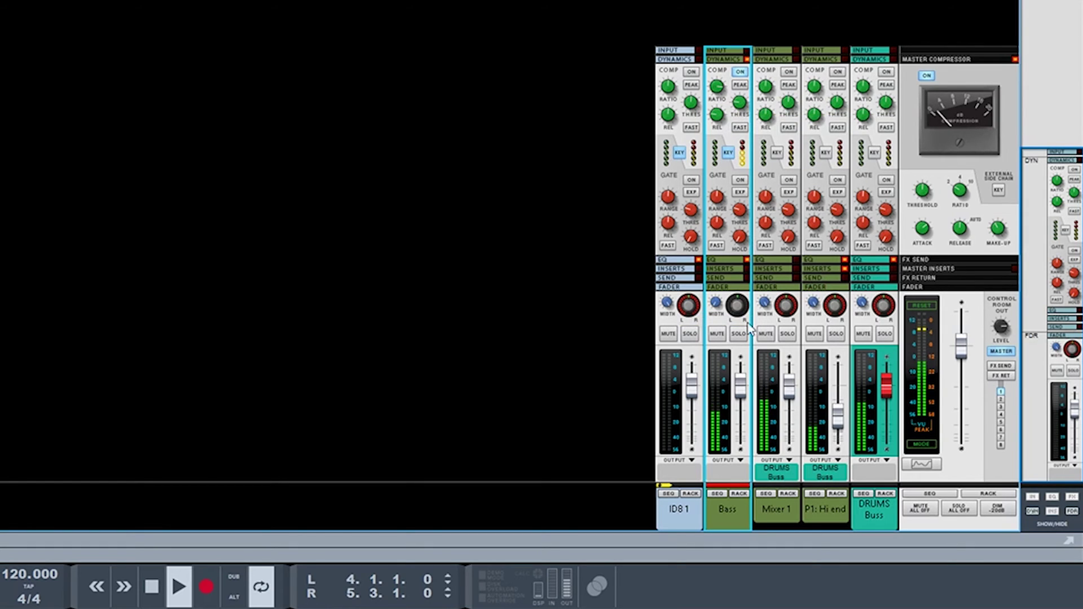
left_click(736, 335)
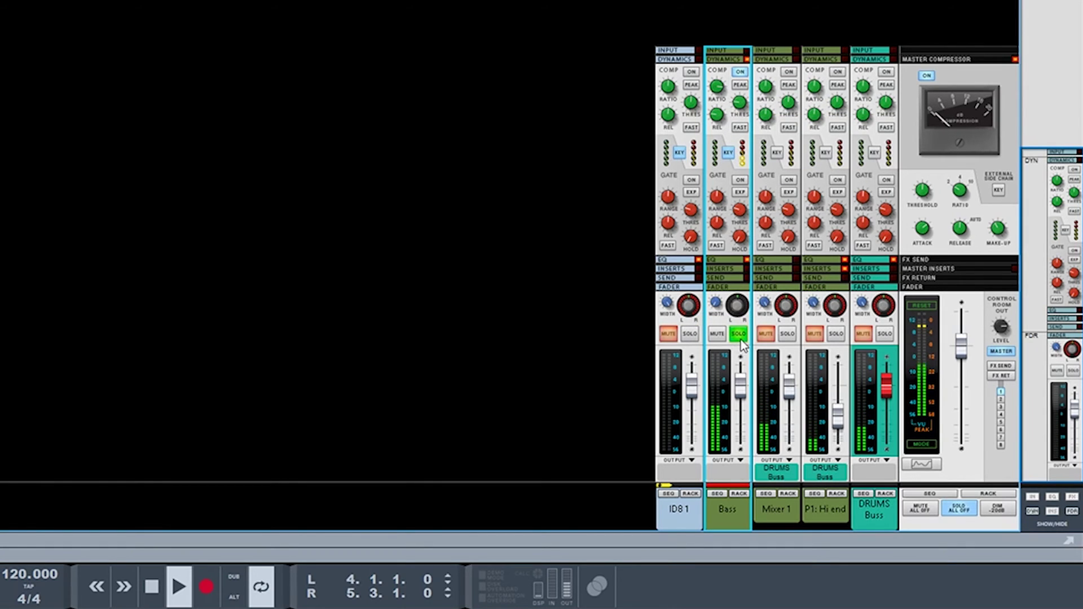
- Toggle the Bass compressor's fast attack on and off, finally leaving it off
left_click(745, 128)
left_click(740, 128)
left_click(745, 130)
left_click(740, 128)
left_click(741, 128)
- Set the Bass compressor release to 306 ms and threshold to -29.48 dB
left_click_drag(716, 119, 710, 76)
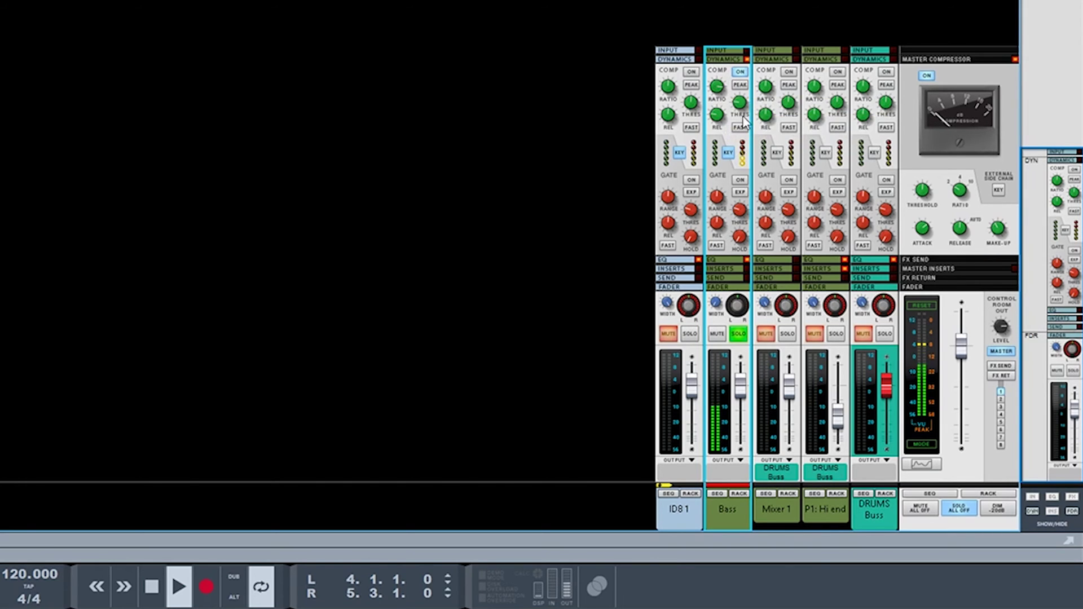
mouse_move(739, 103)
left_mouse_down()
mouse_move(734, 4)
mouse_move(747, 113)
left_mouse_up()
left_click_drag(513, 540, 515, 115)
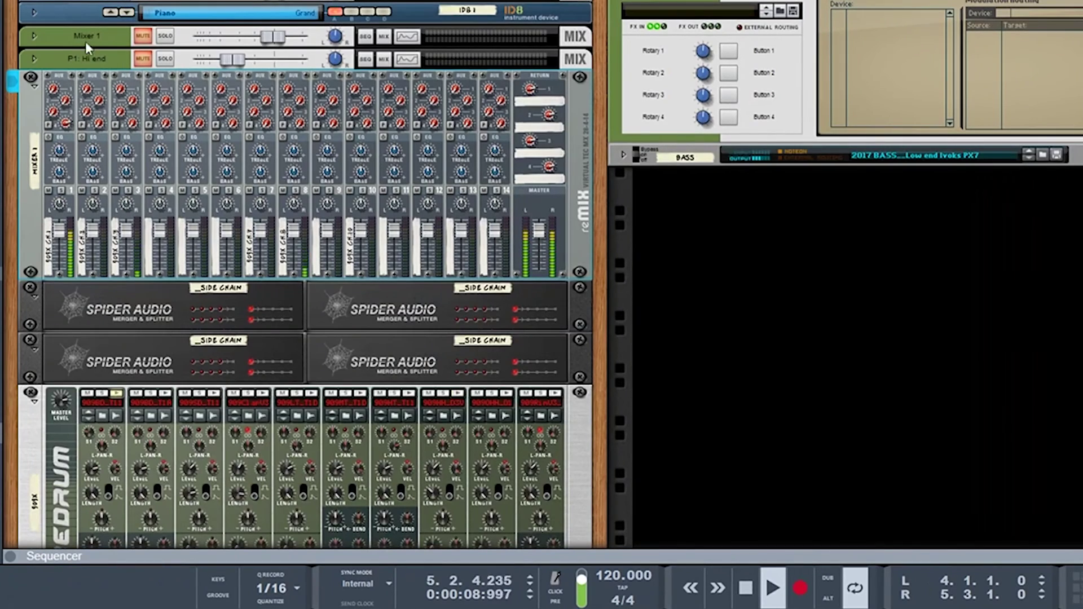
- Select the 14:2 mixer and turn Channel 1's Aux 4 send down from 98 to 13
mouse_move(66, 128)
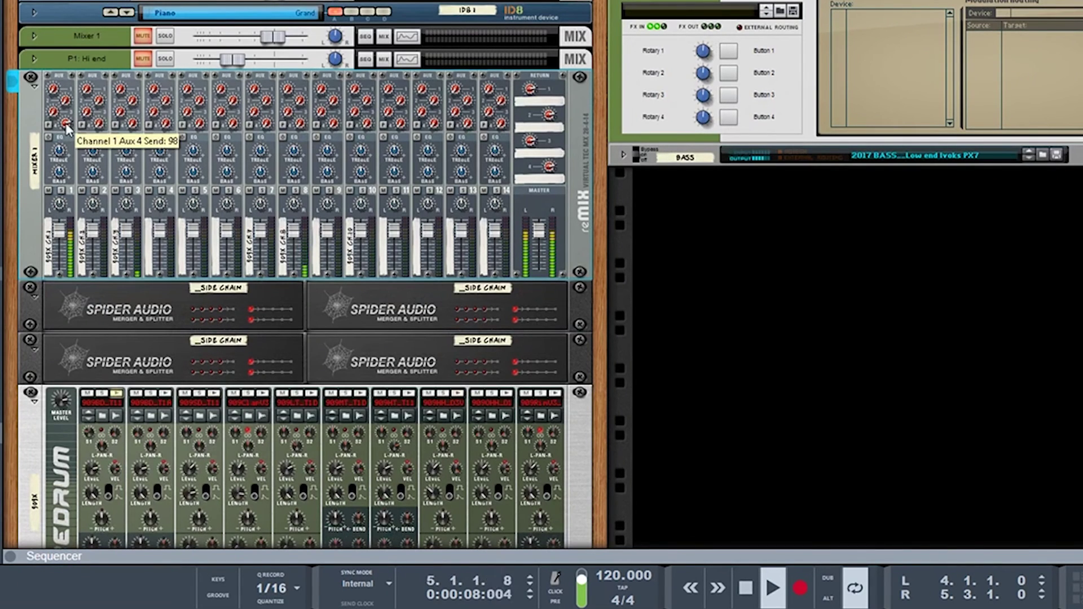
left_click(66, 124)
left_click_drag(66, 128, 105, 79)
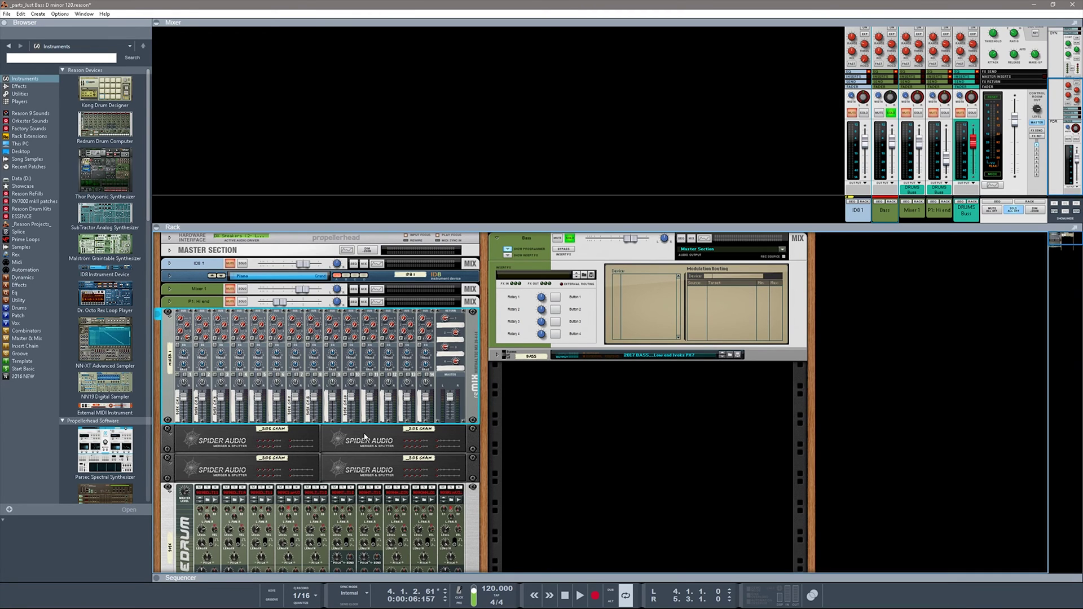
key("Tab")
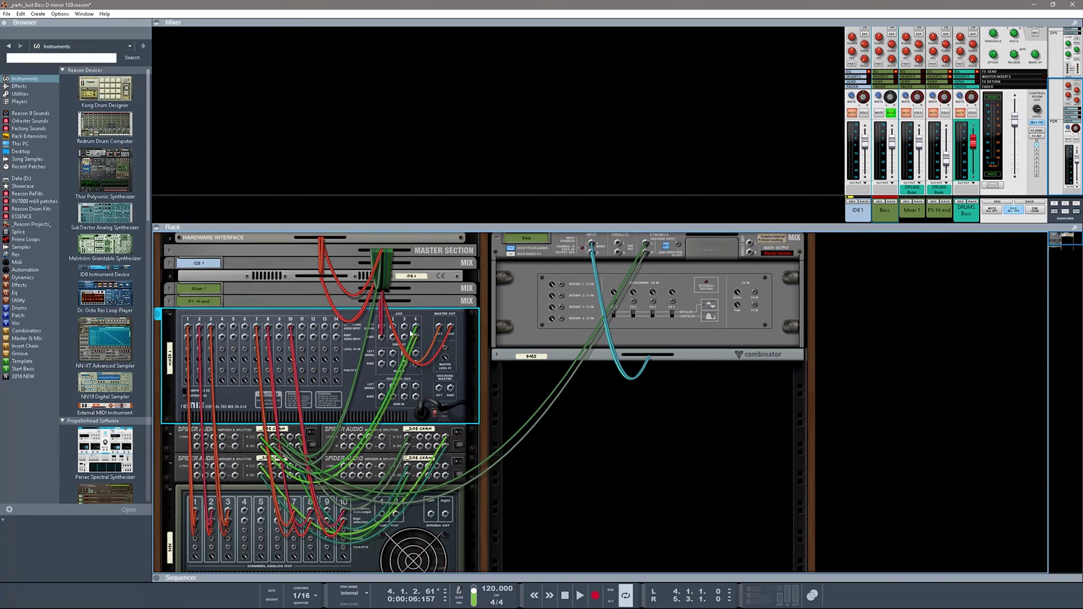
key("Tab")
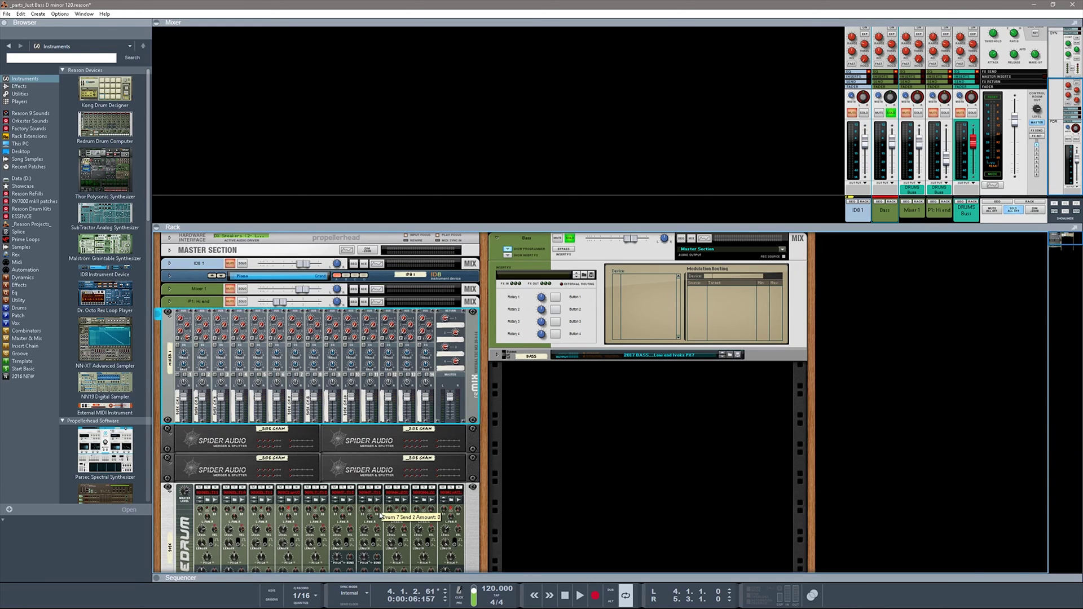
scroll(915, 213, "up", 3)
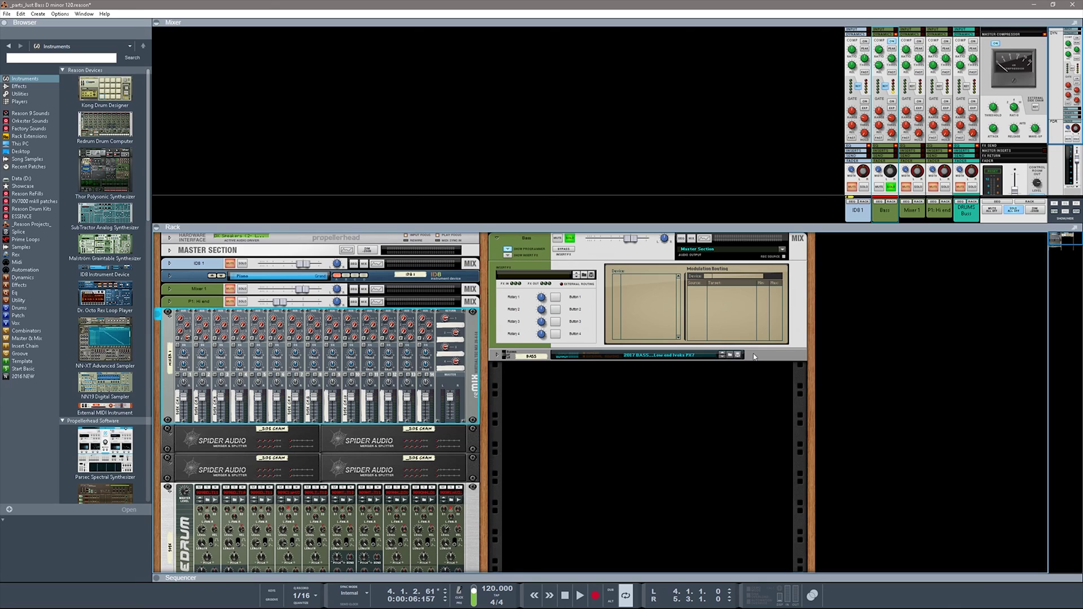